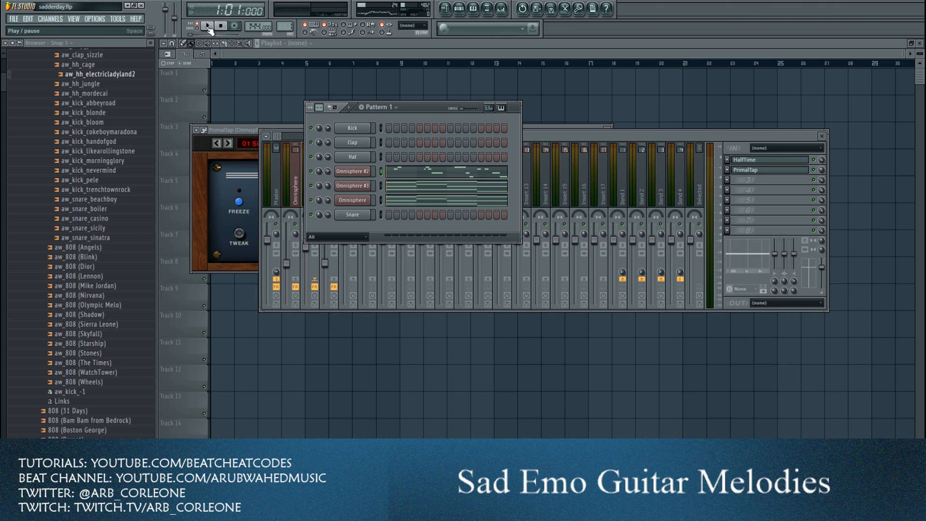
Step: Play the pattern and inspect the arpeggiator of the GTR - Run patch on the Omnisphere channel
click(207, 27)
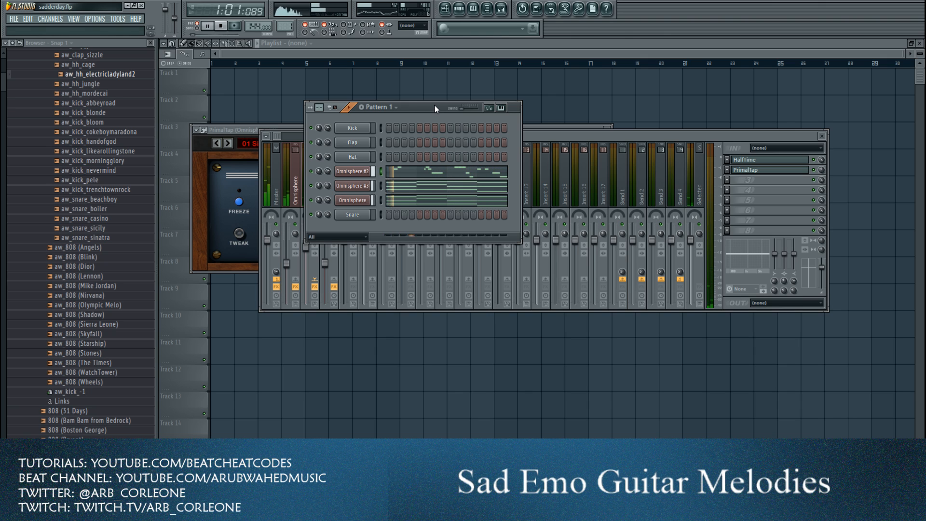
click(221, 26)
click(357, 201)
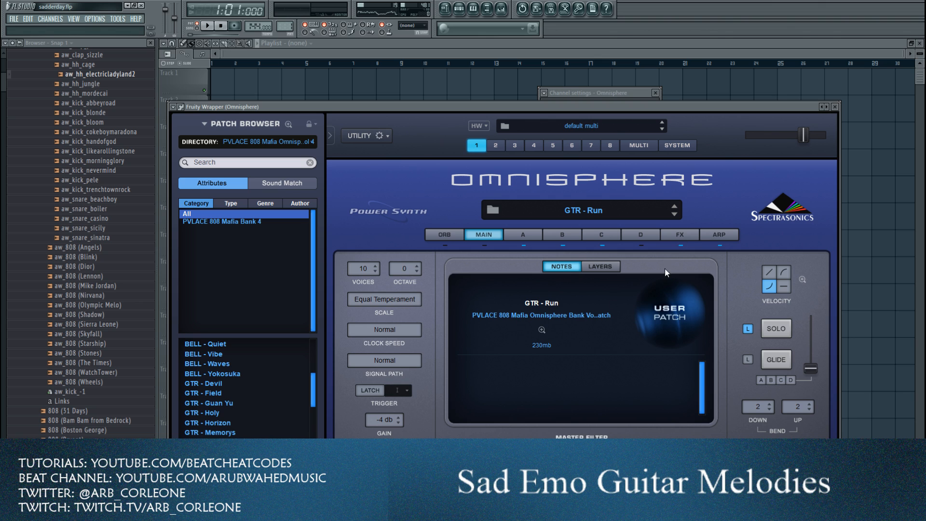
click(722, 236)
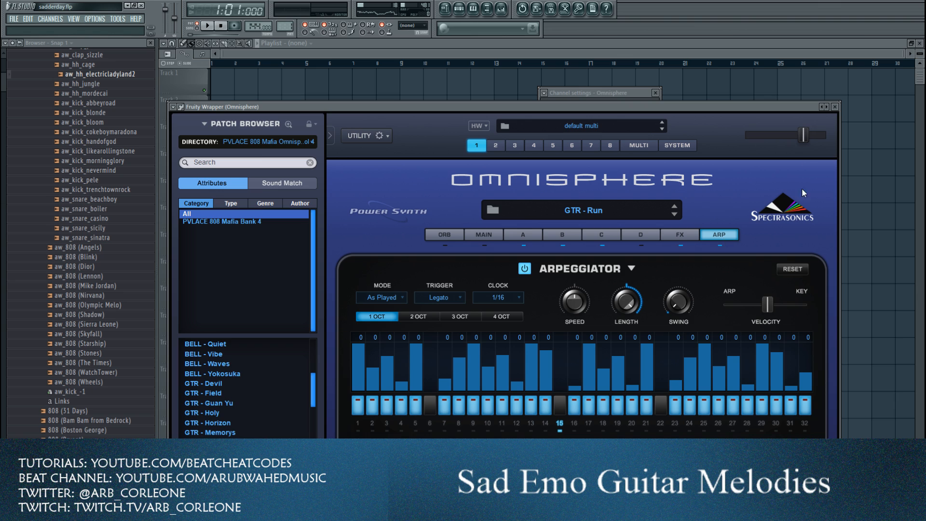
click(835, 107)
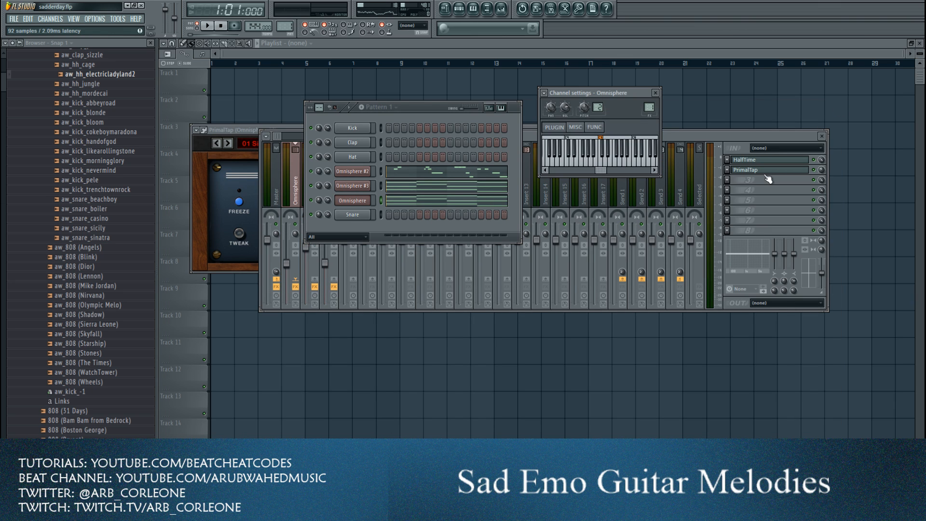
click(366, 202)
click(366, 201)
click(380, 137)
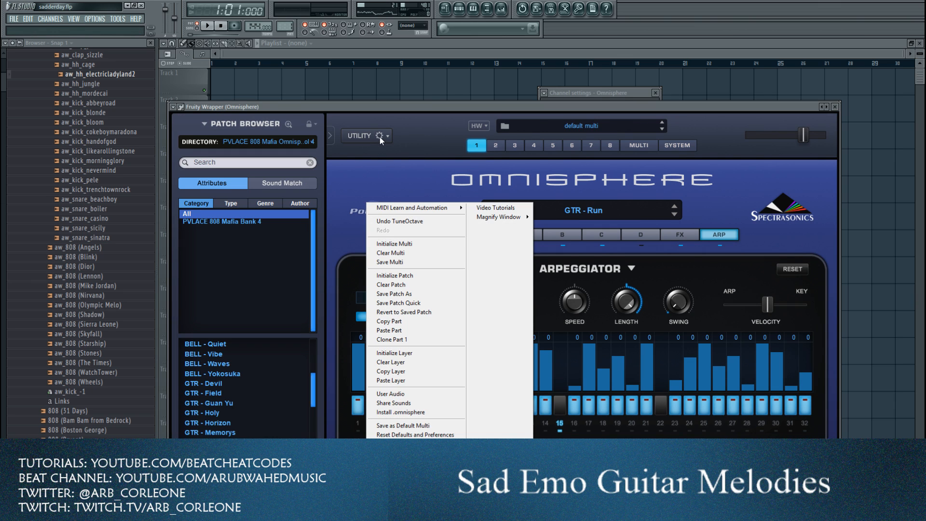
click(834, 107)
click(835, 107)
Step: Open the Omnisphere channel's piano roll with all four bars of chords in view
right_click(363, 204)
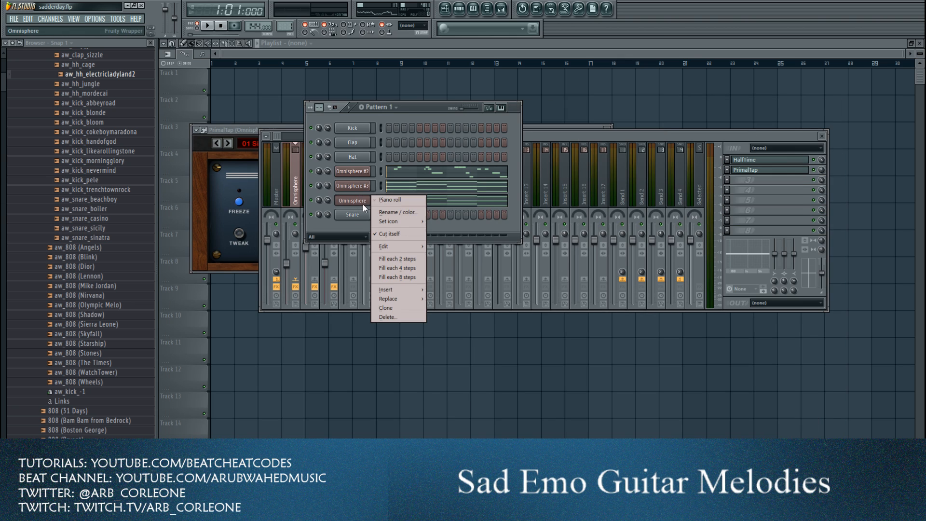
click(388, 201)
drag(457, 107, 622, 109)
Step: Stamp a D minor scale at the start of bar 5 as a note reference
click(257, 96)
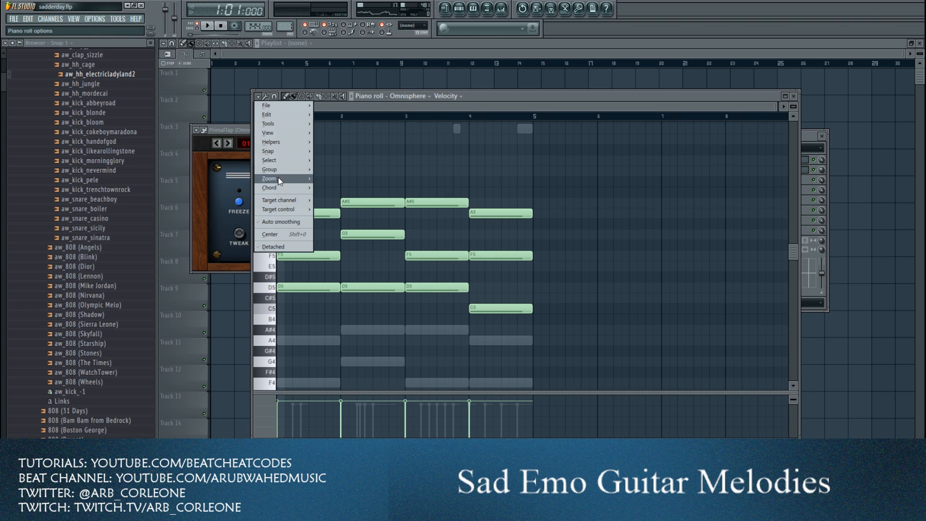
mouse_move(285, 189)
click(398, 357)
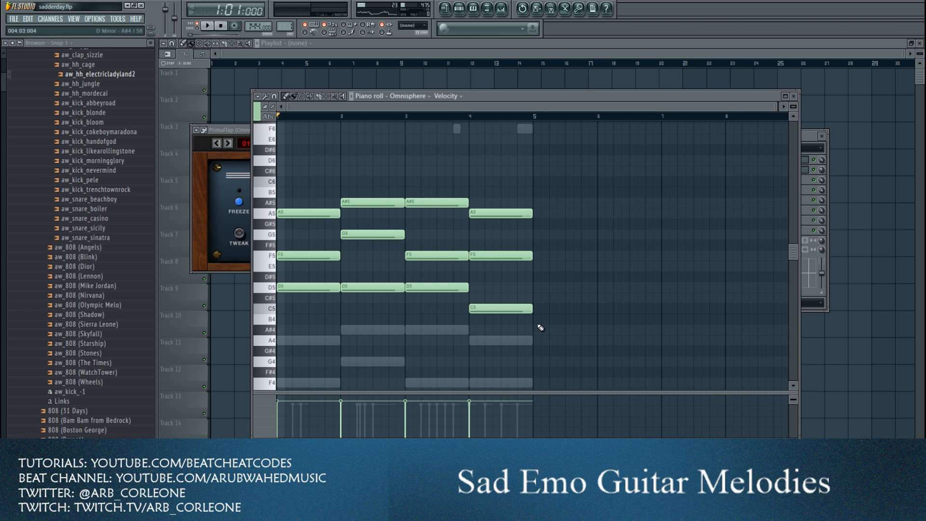
drag(558, 292, 534, 292)
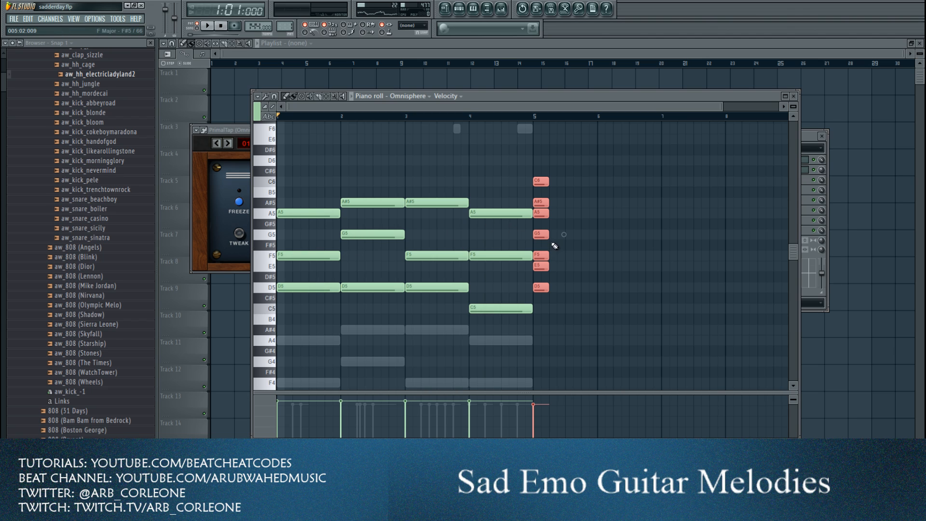
Step: Raise the D5 and F5 notes of the bar 3 chord one octave and move them back down
drag(458, 230, 462, 312)
scroll(463, 294, up, 1)
key(ctrl+Up)
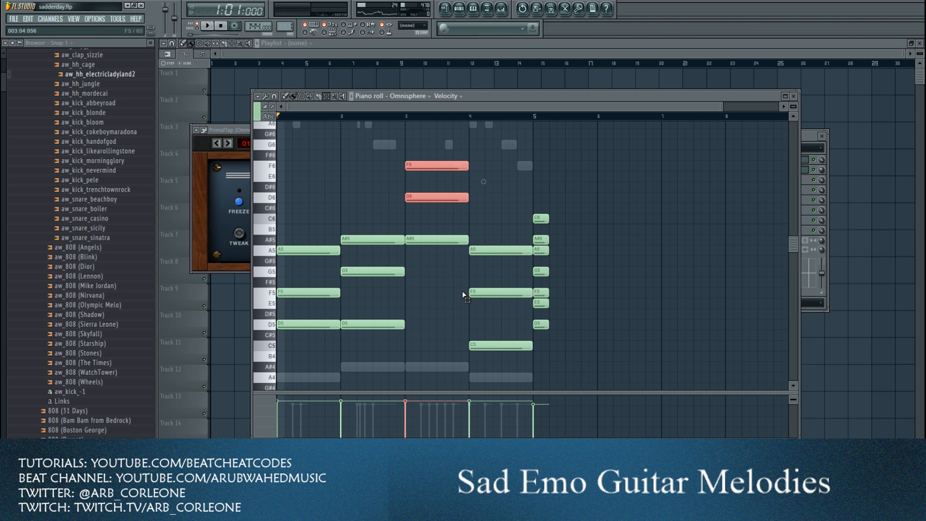
click(542, 240)
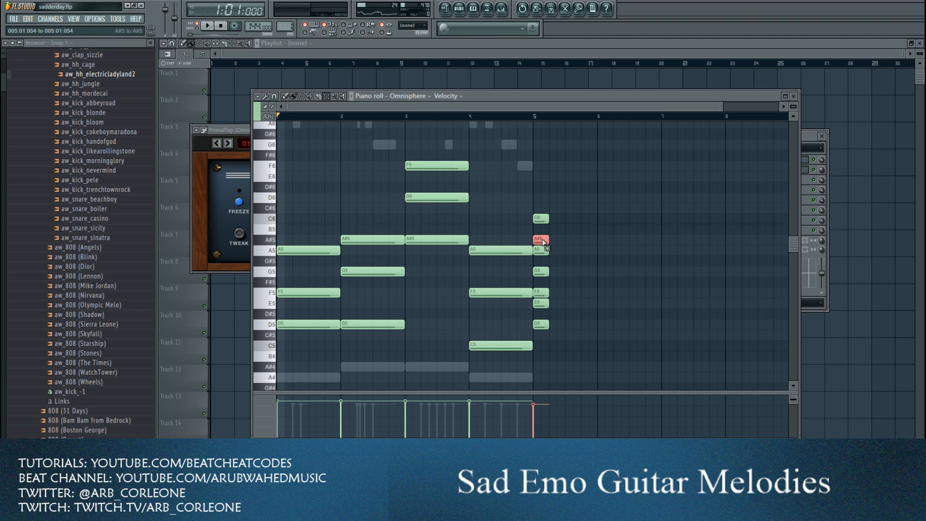
drag(454, 150, 464, 207)
key(ctrl+Down)
Step: Raise the C5 note of the bar 4 chord one octave to C6
click(503, 183)
drag(507, 300, 507, 341)
key(ctrl+Up)
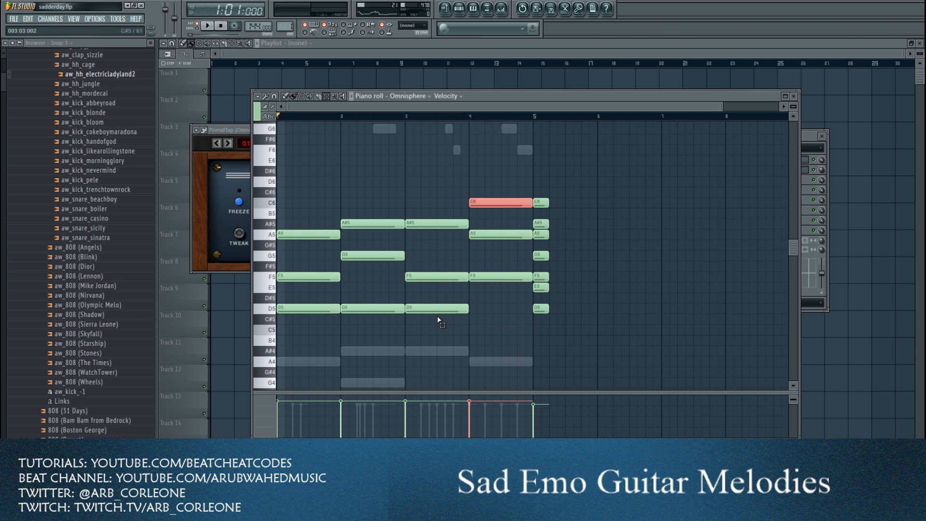
Step: Delete the reference scale notes at bar 5 and close the piano roll
click(485, 252)
drag(549, 261, 541, 272)
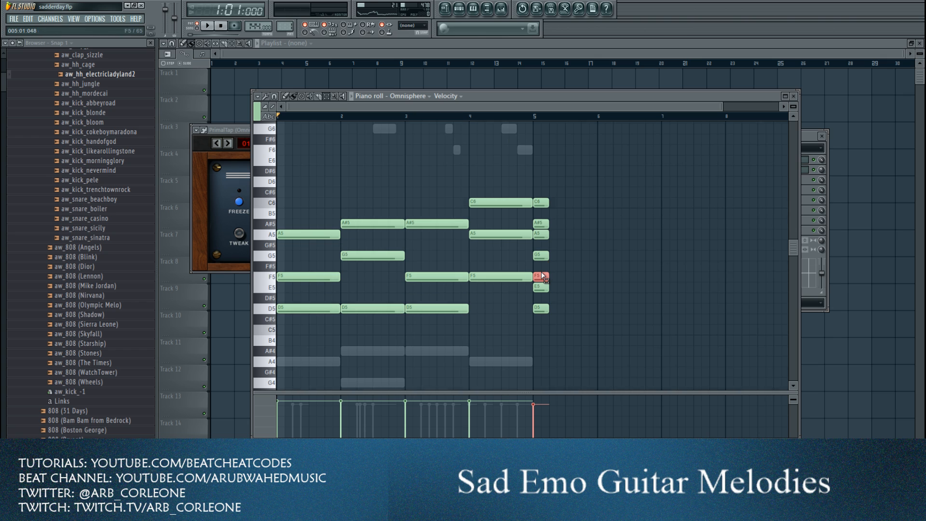
drag(316, 209, 391, 332)
click(552, 256)
drag(603, 230, 545, 244)
click(542, 257)
drag(568, 294, 557, 306)
drag(533, 205, 568, 324)
click(568, 334)
drag(551, 309, 538, 182)
key(Delete)
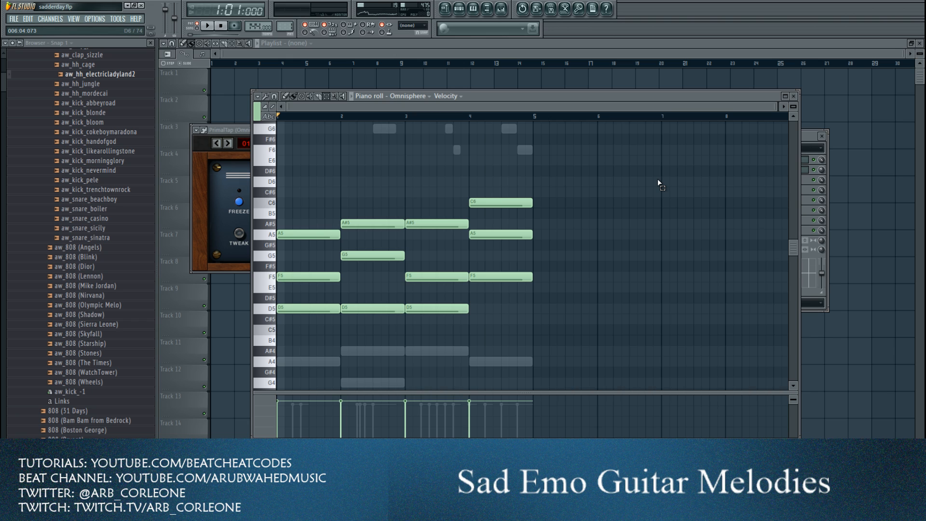
click(793, 96)
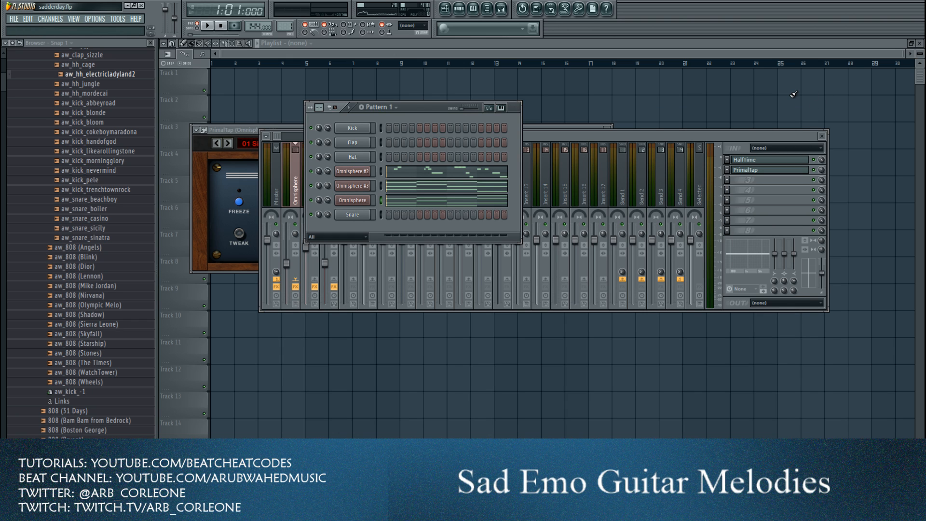
Step: Inspect the Omnisphere #3 pad patch and the mixer effects on the Omnisphere tracks
click(352, 186)
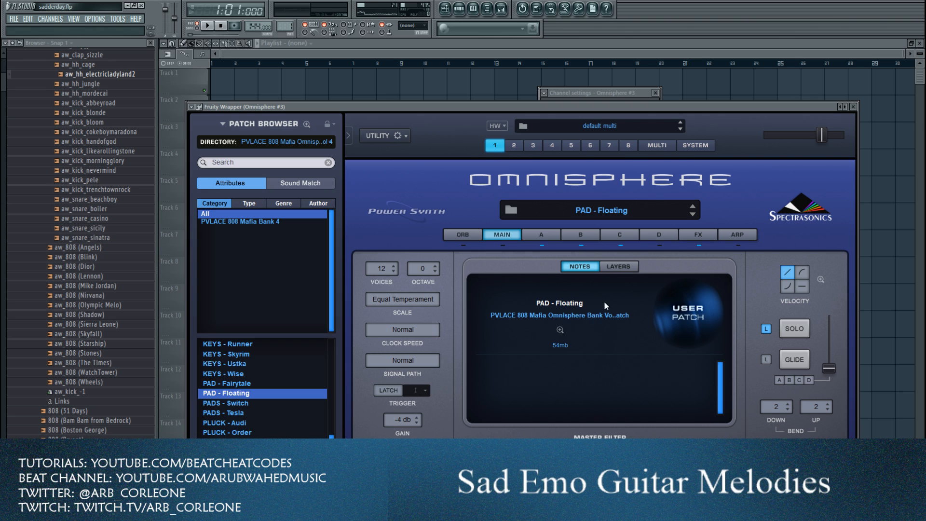
click(853, 106)
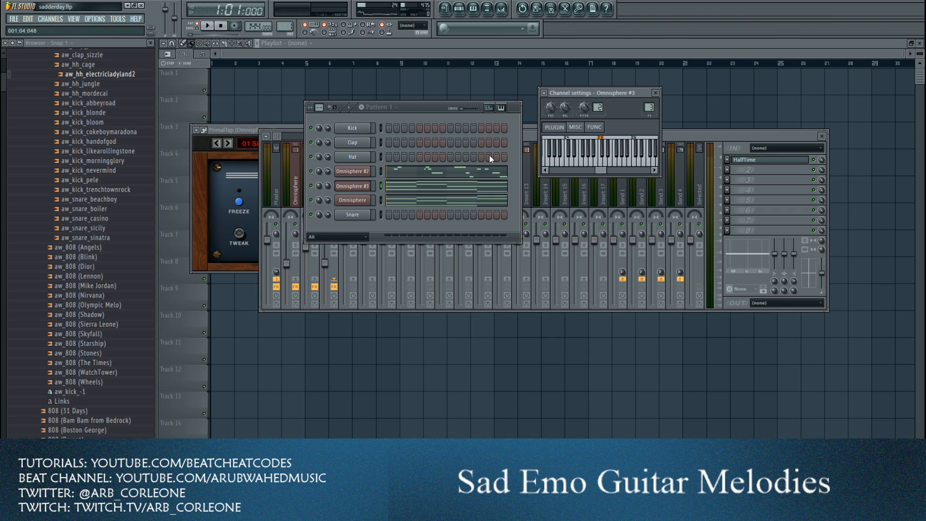
click(526, 138)
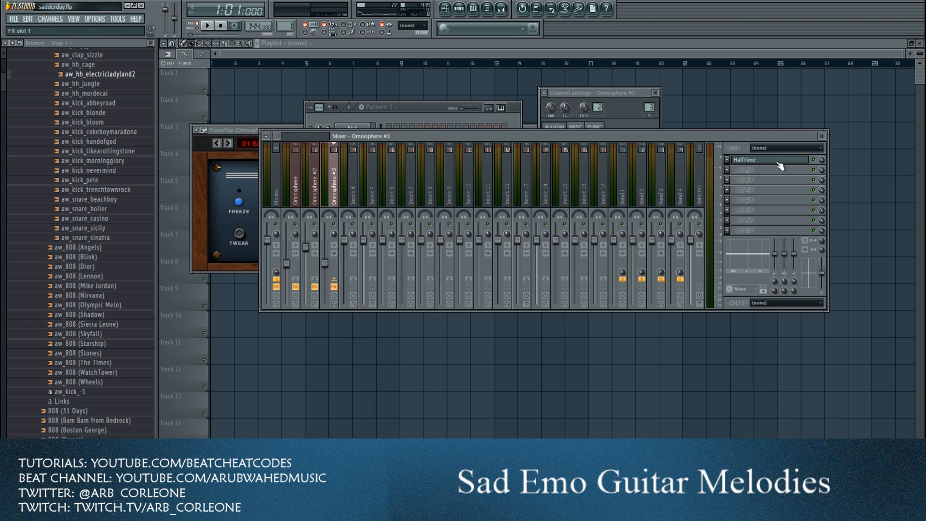
click(296, 176)
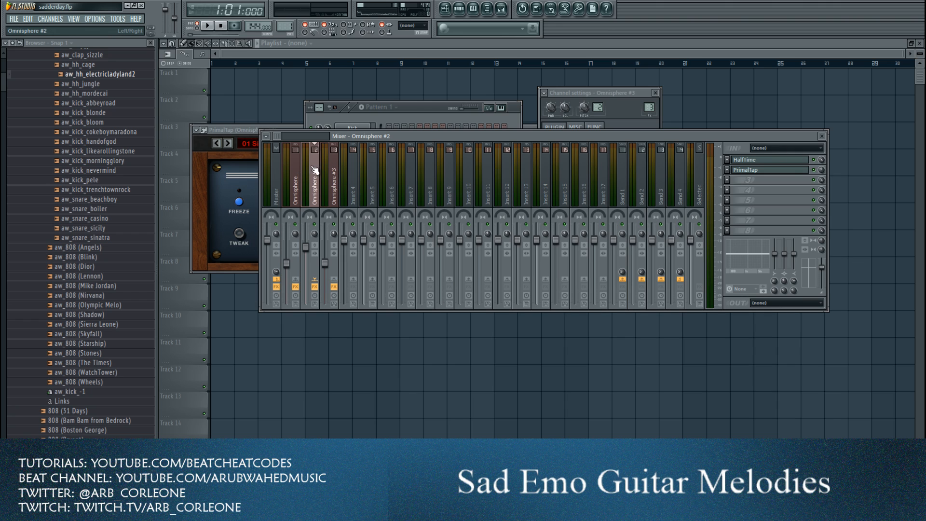
click(430, 110)
Step: View the Omnisphere #2 bell patch and show its full melody in the piano roll
click(364, 170)
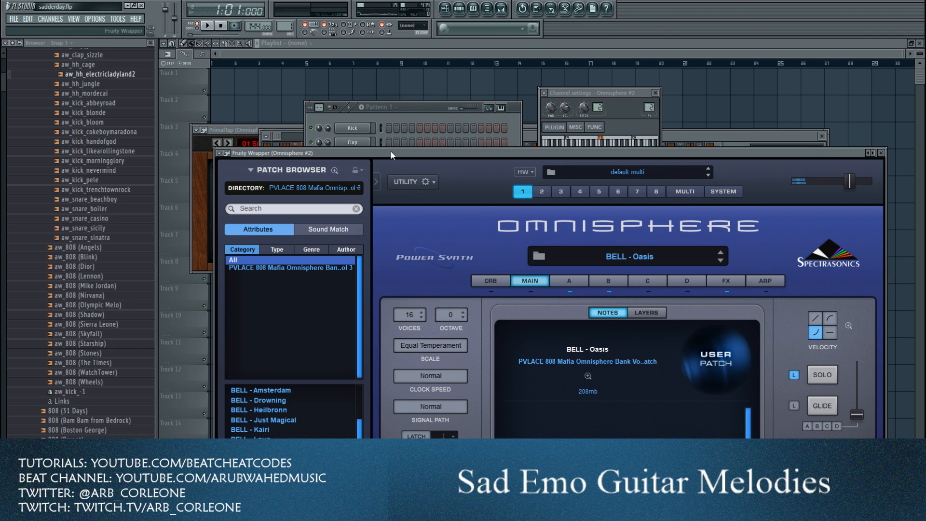
right_click(366, 171)
click(410, 173)
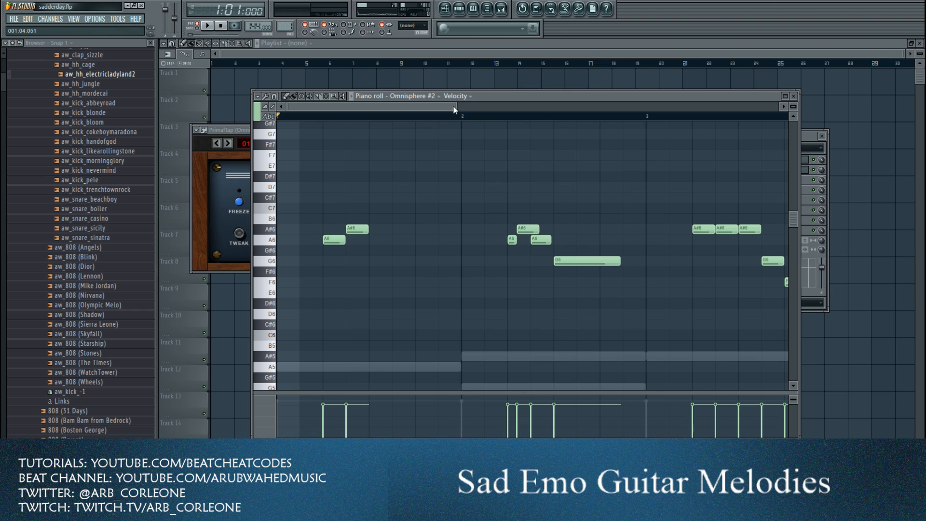
drag(454, 105, 864, 143)
Step: Lower the Omnisphere #2 melody one octave and raise it back to its original octave
key(ctrl+Down)
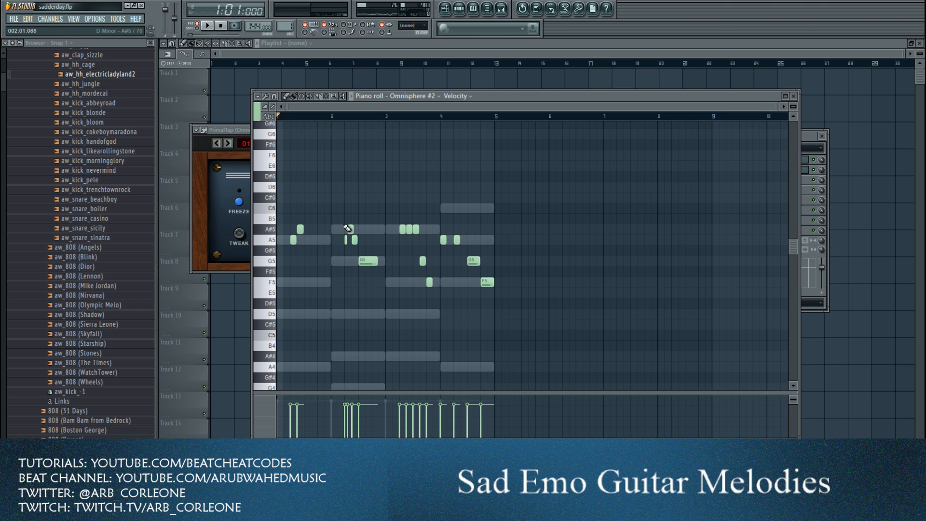
key(ctrl+Up)
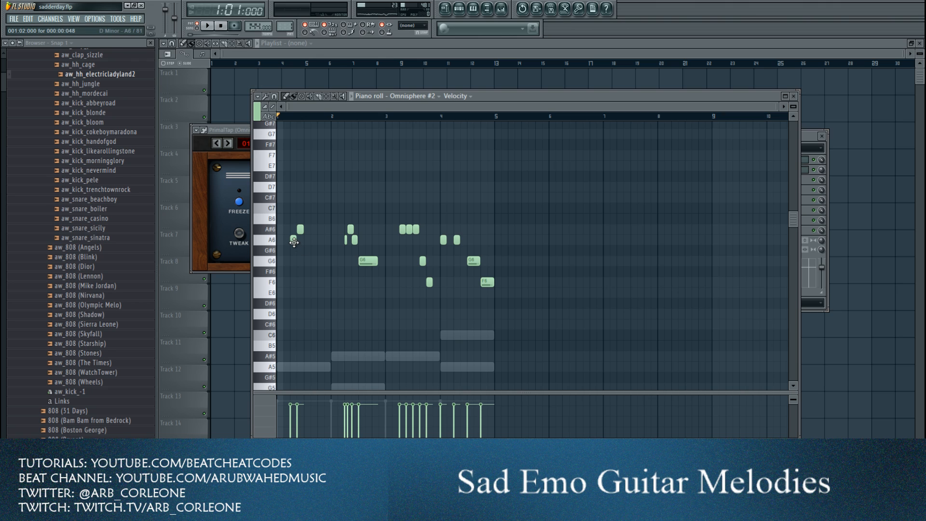
drag(775, 110, 600, 107)
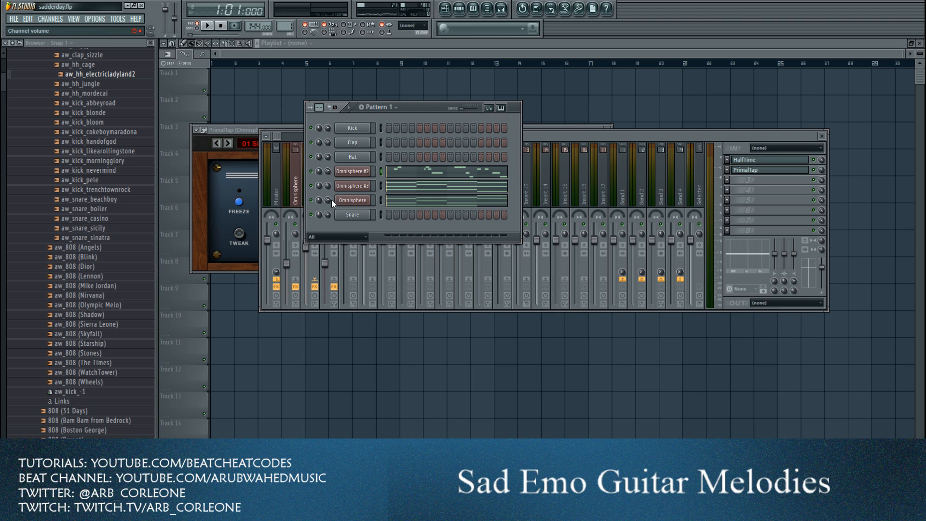
Step: Inspect the Omnisphere #2 bell patch and the PrimalTap delay on its mixer track
drag(328, 201, 328, 197)
click(360, 172)
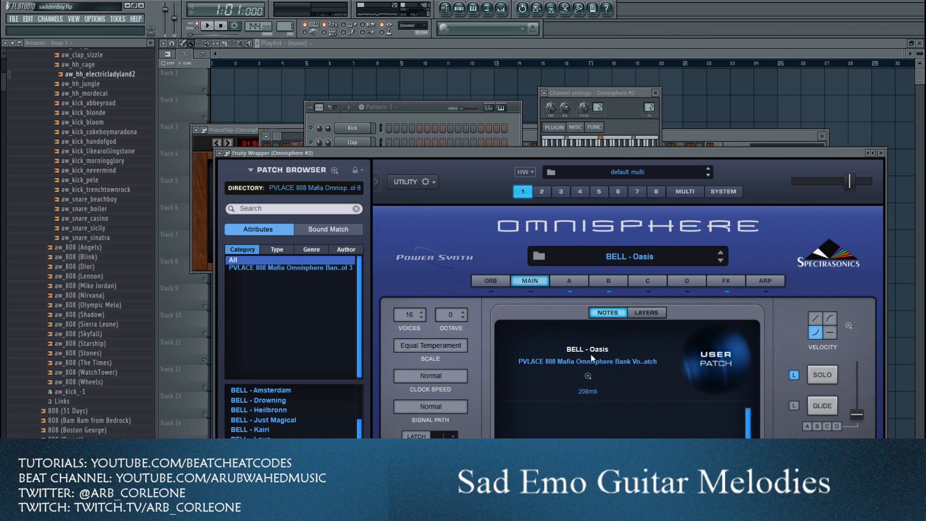
click(881, 153)
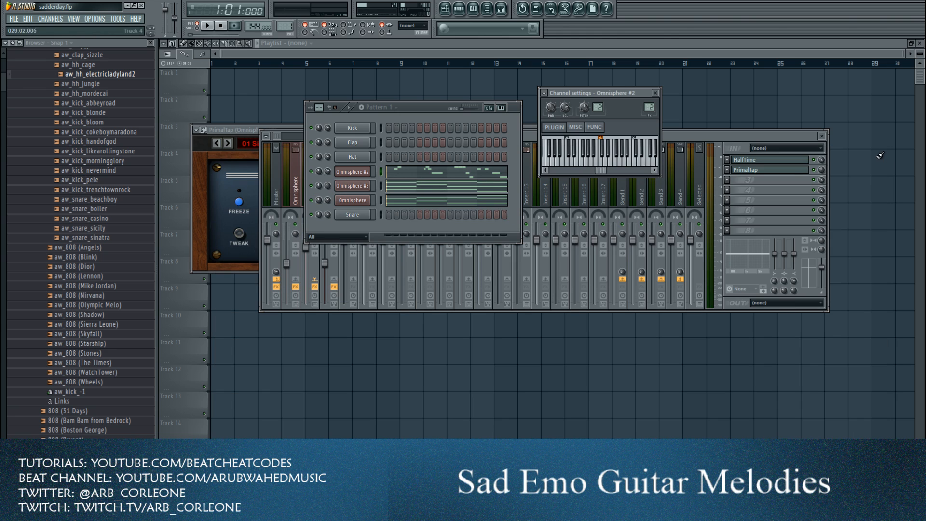
click(529, 135)
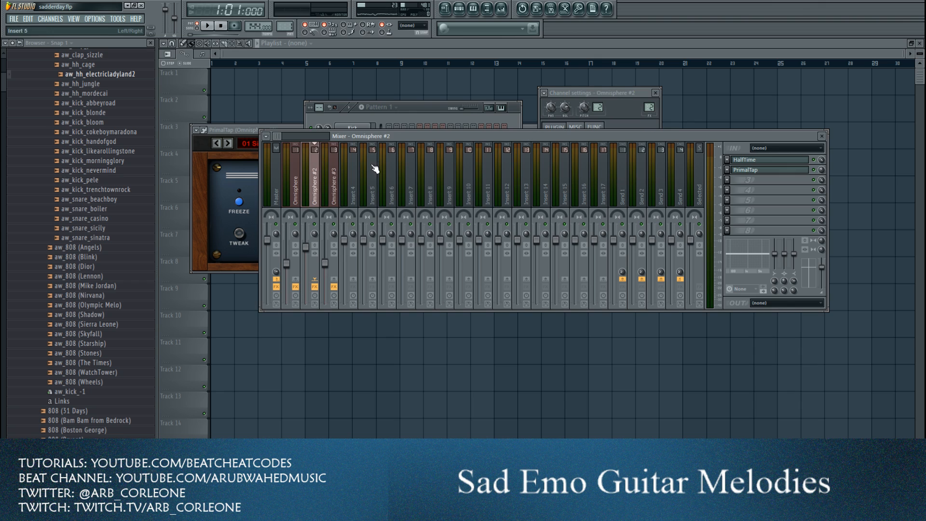
click(331, 176)
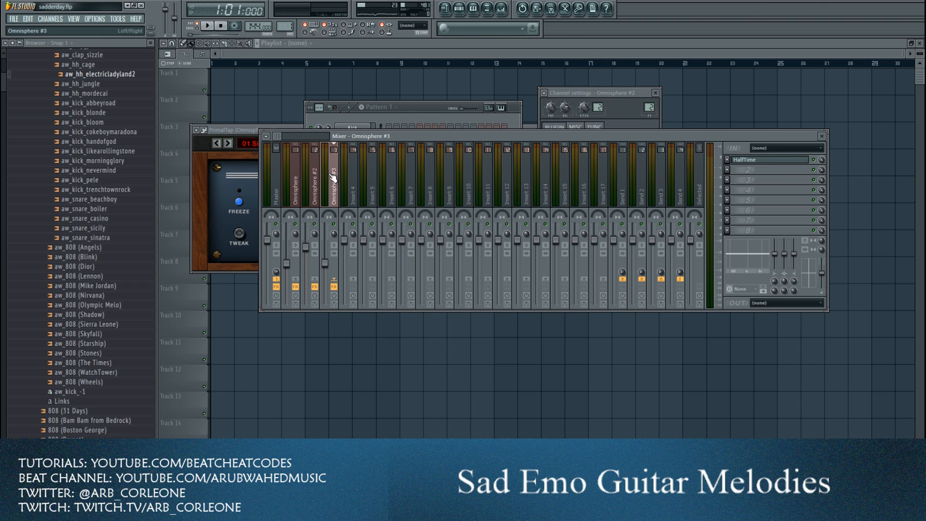
click(312, 185)
click(760, 171)
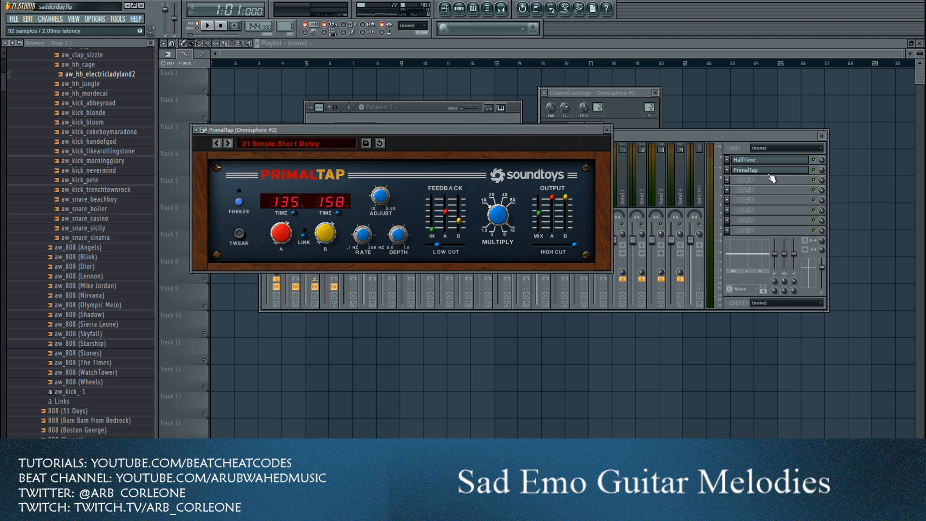
click(606, 130)
Step: Examine the chord notes in the Omnisphere channel's piano roll against the ghost notes of the other channels
click(457, 113)
right_click(354, 200)
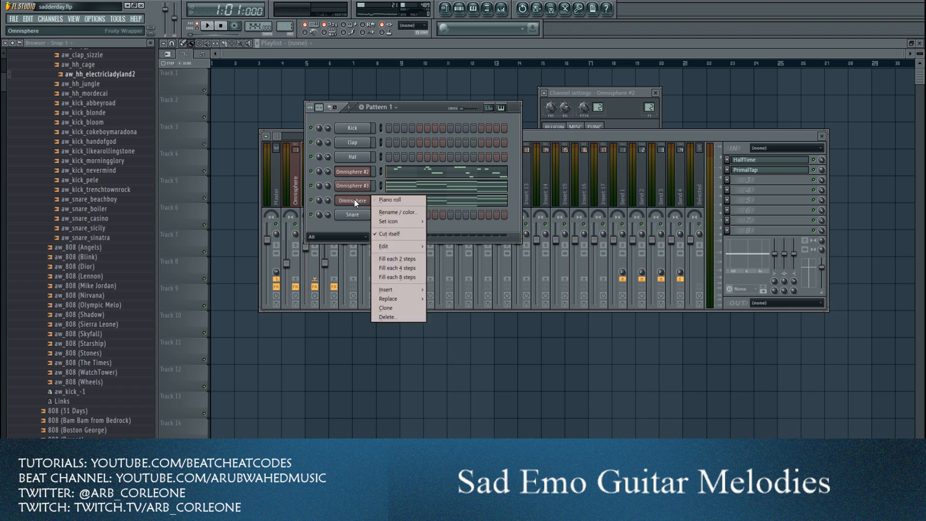
click(389, 199)
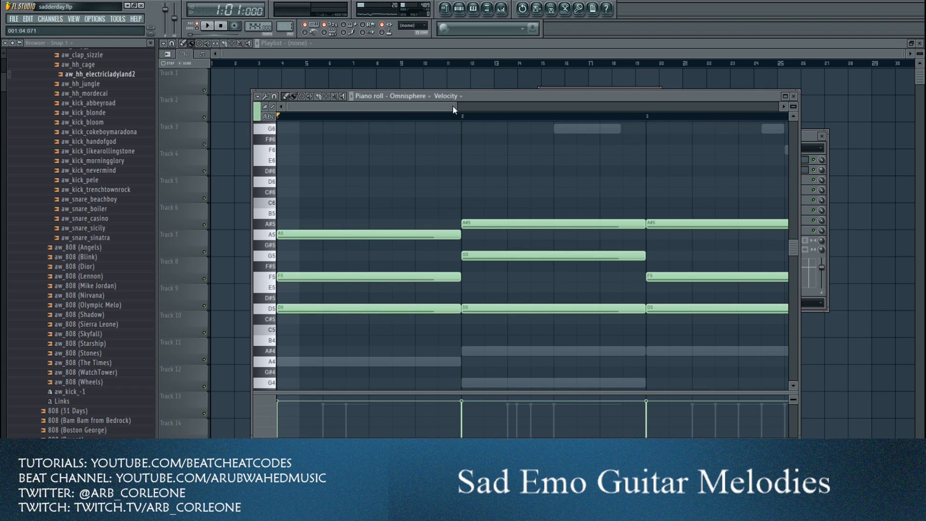
drag(453, 109, 689, 110)
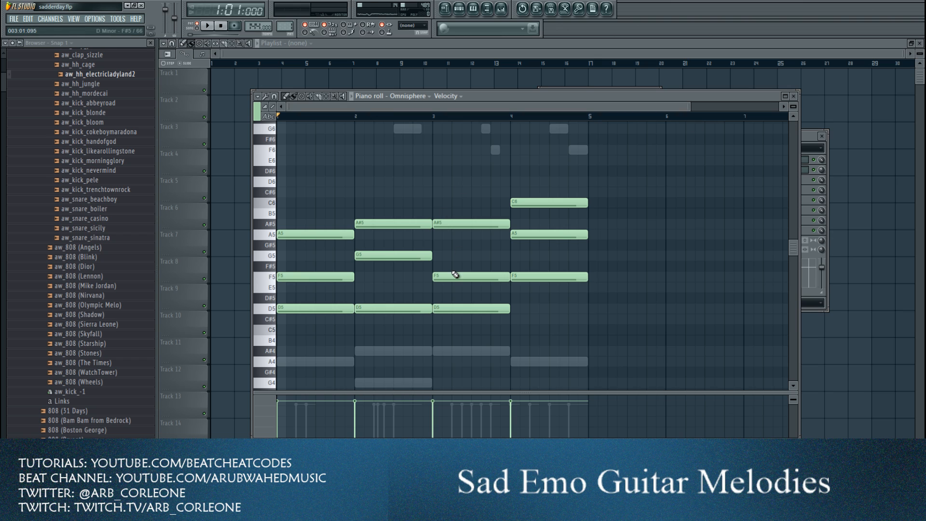
scroll(414, 282, down, 3)
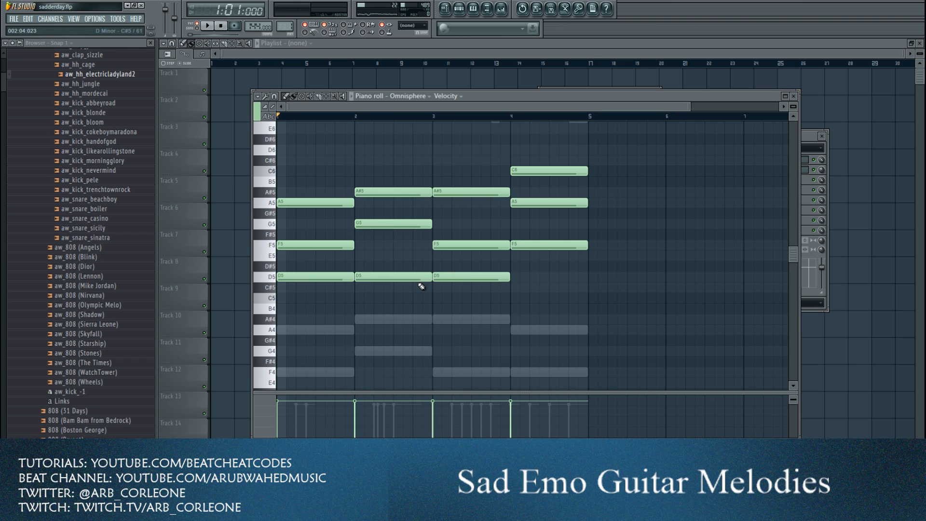
scroll(410, 281, down, 3)
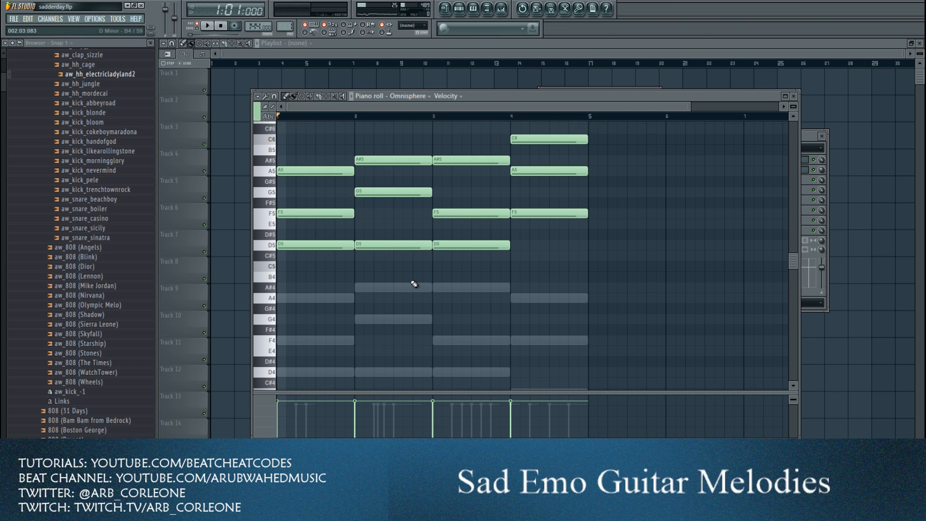
scroll(434, 277, up, 6)
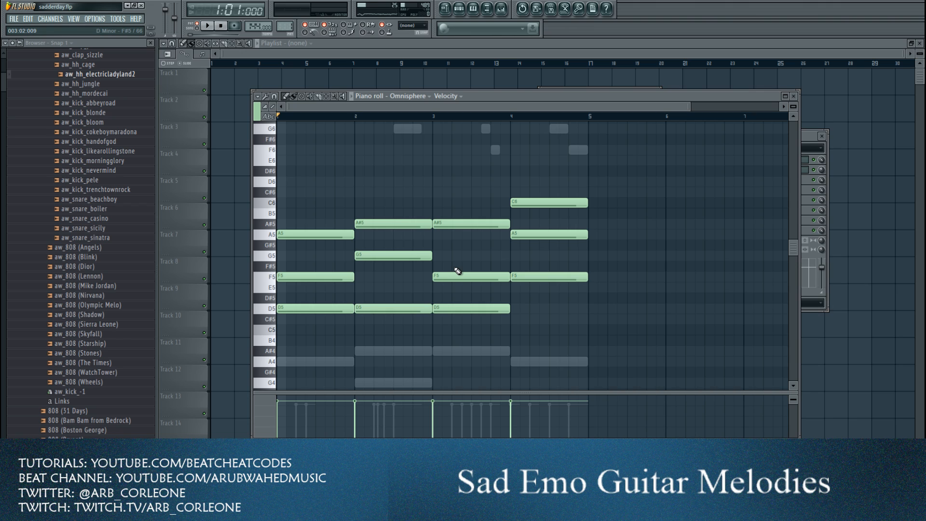
Step: Select all the chord notes across the four bars of the Omnisphere piano roll
drag(324, 205, 328, 340)
click(370, 251)
drag(341, 181, 597, 353)
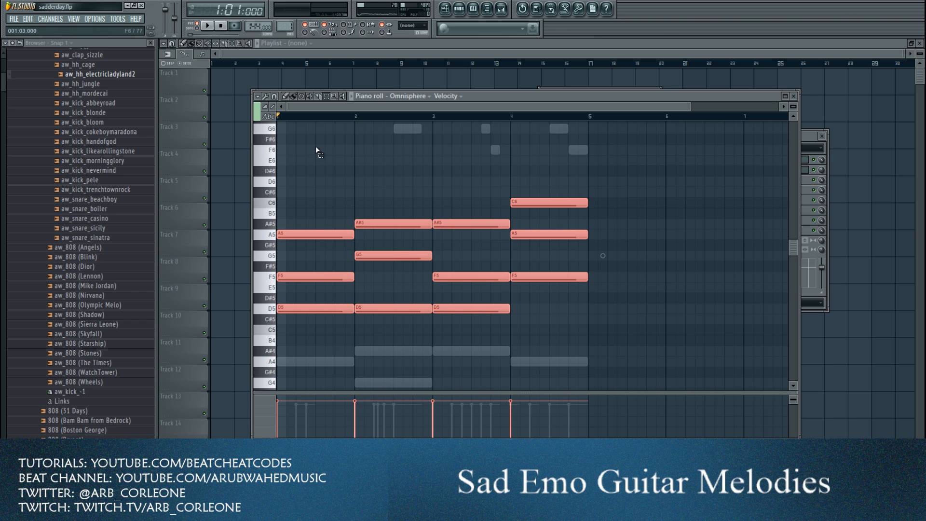
Step: Stamp the notes of the D minor scale from D5 in the empty space after the fourth bar and delete them again
click(257, 96)
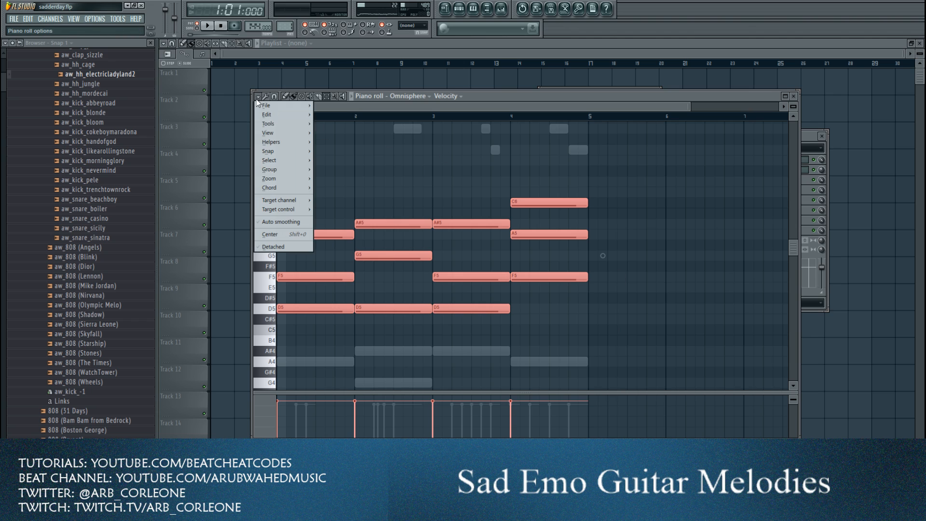
mouse_move(285, 187)
click(396, 355)
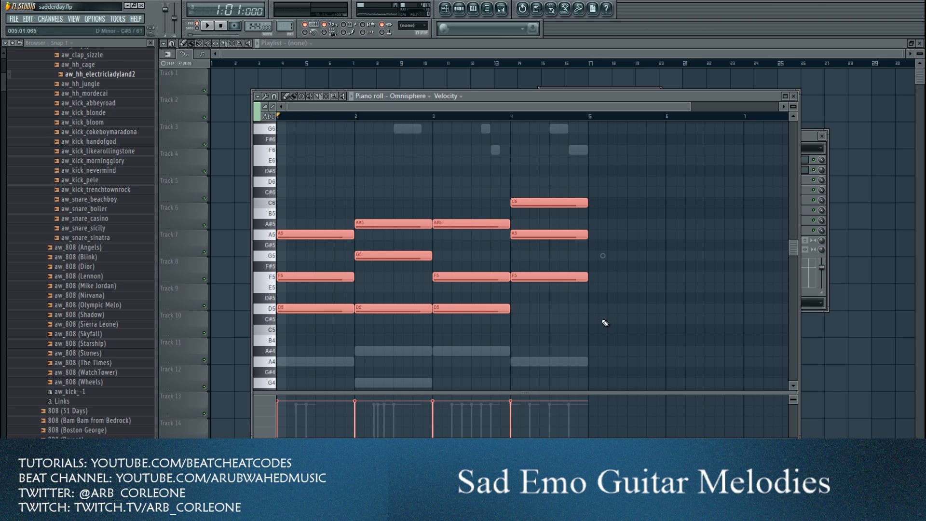
click(606, 309)
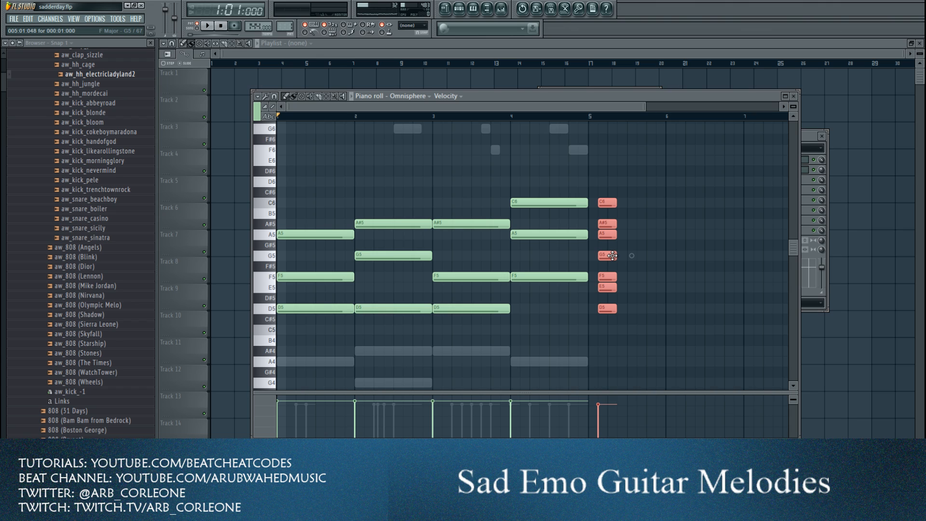
key(Delete)
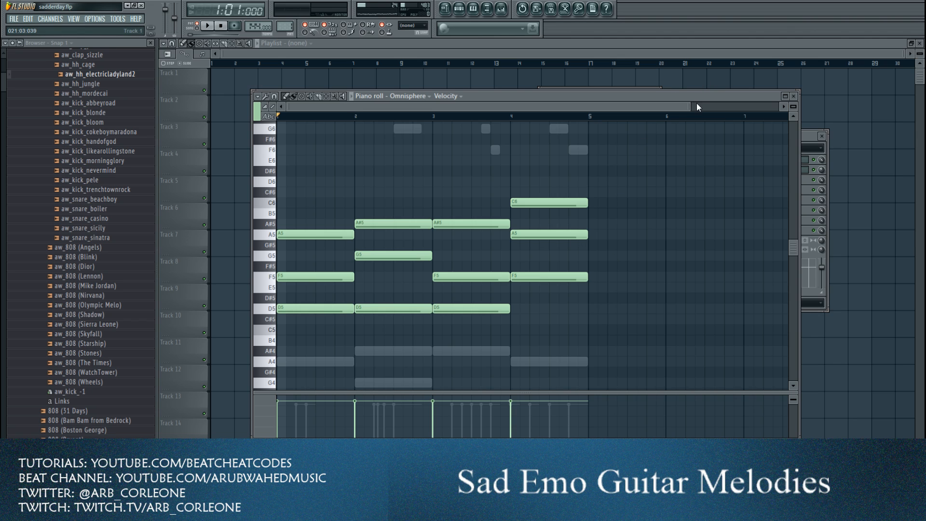
Step: Close the Omnisphere piano roll and switch to OBS
drag(689, 105, 784, 107)
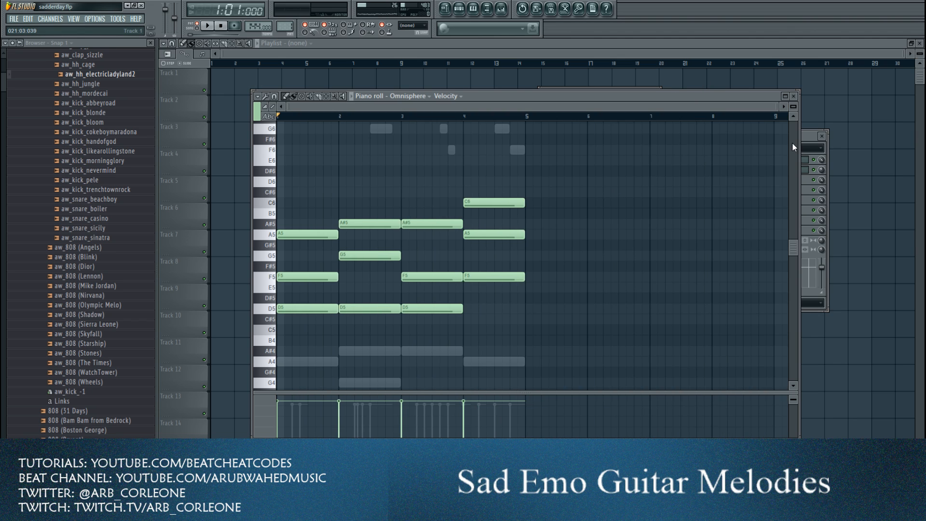
click(794, 96)
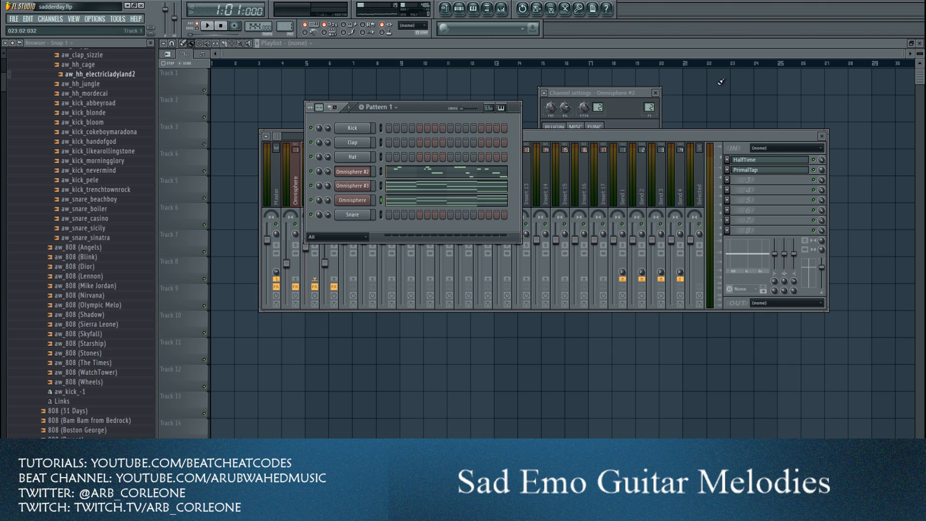
drag(415, 108, 418, 108)
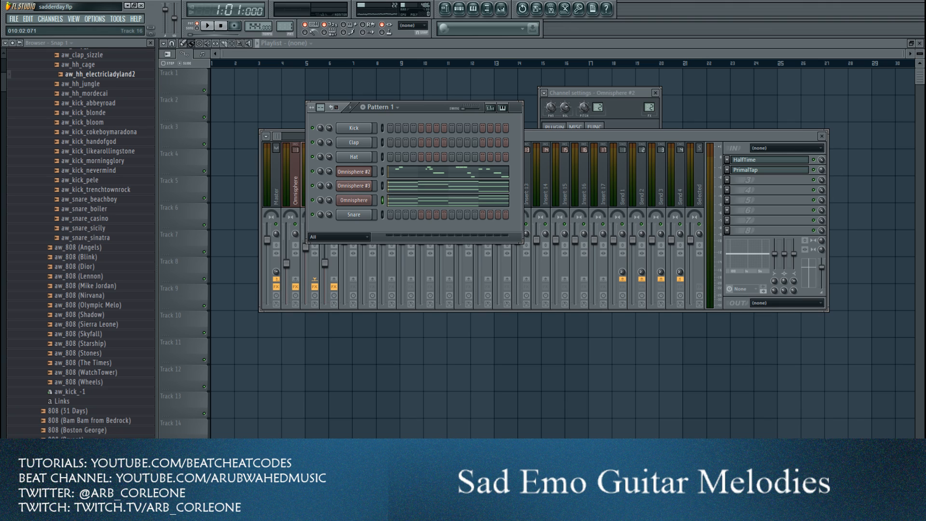
click(423, 512)
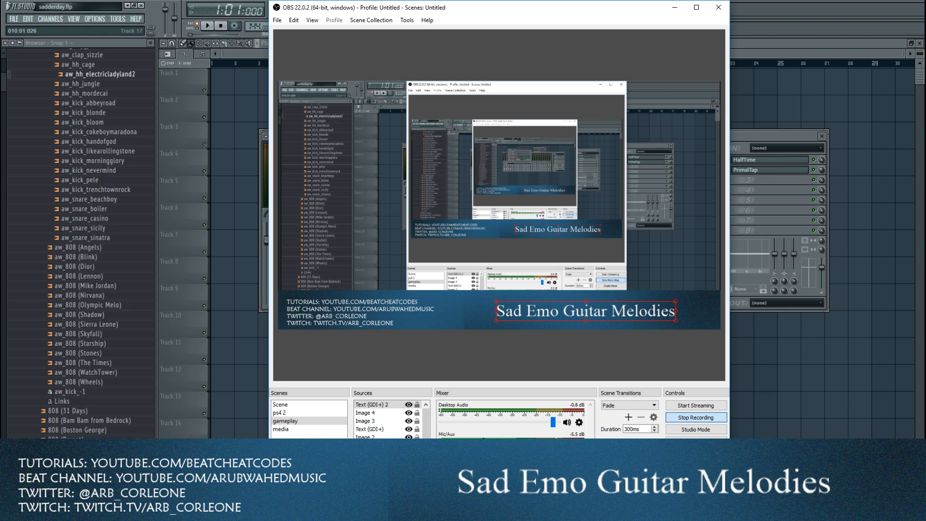